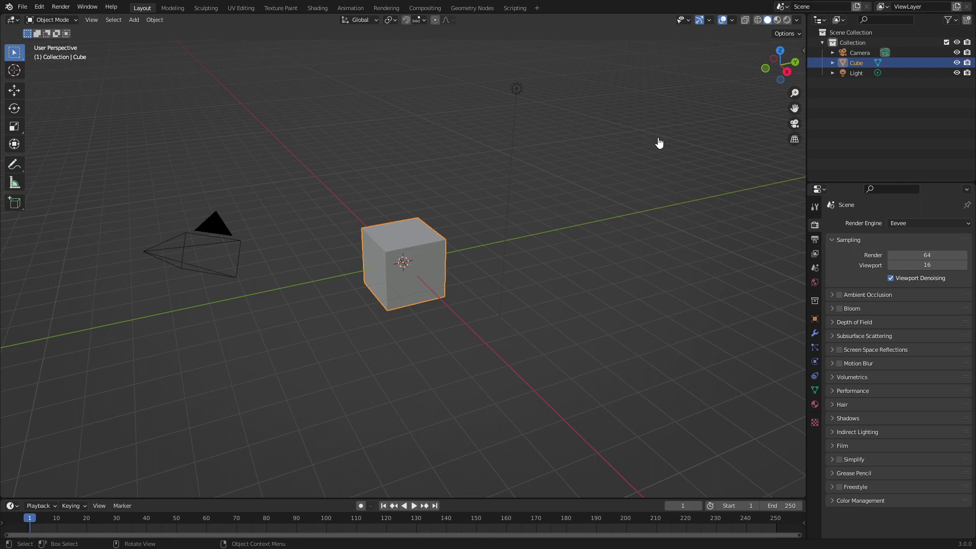
Step: Plug an Environment Texture node into the World background's Color in World Properties
click(815, 284)
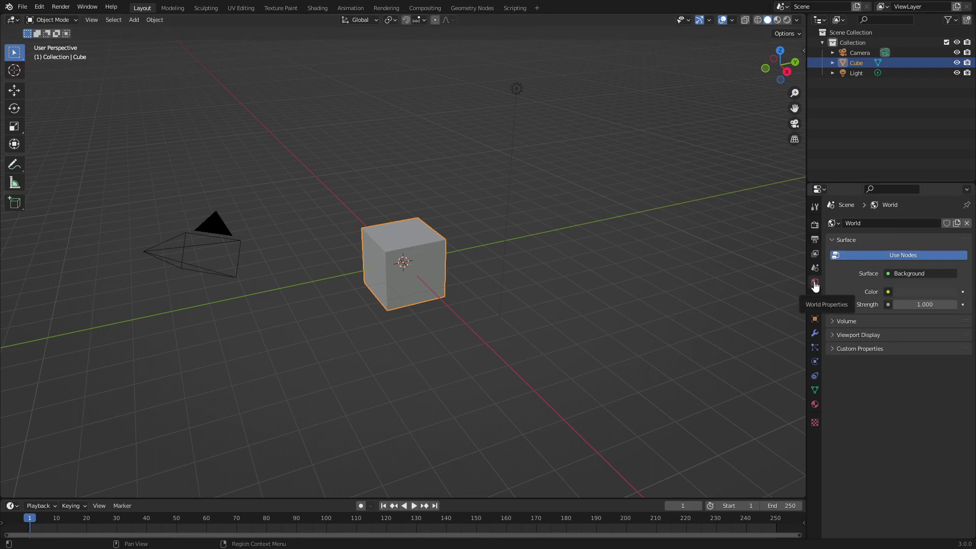
click(888, 292)
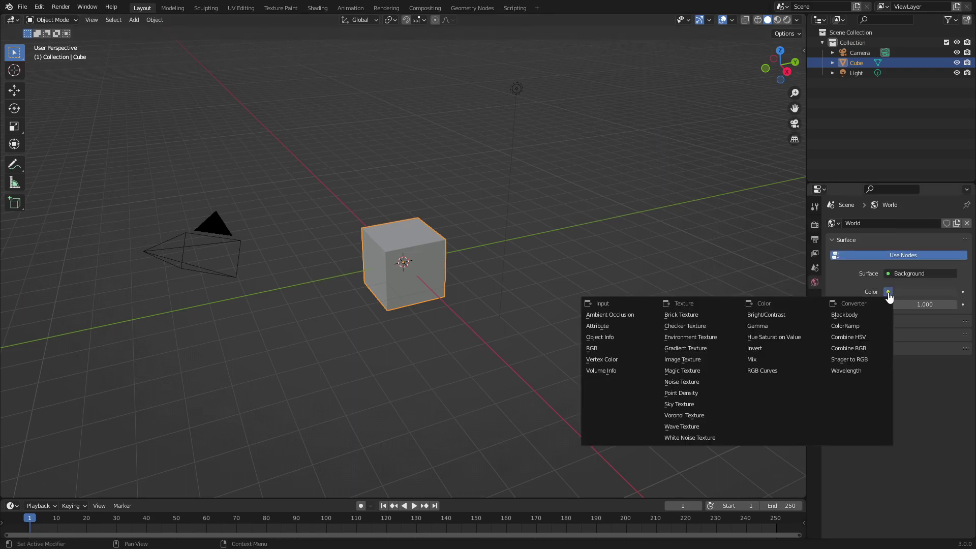
click(700, 345)
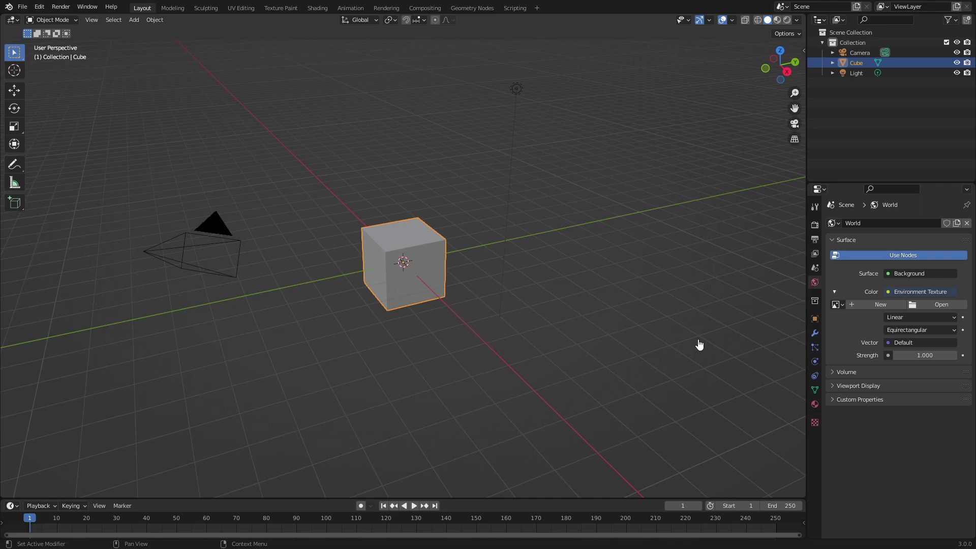
Step: Split the 3D view and turn the left half into a Shader Editor with its sidebar hidden
drag(2, 19, 420, 46)
click(12, 20)
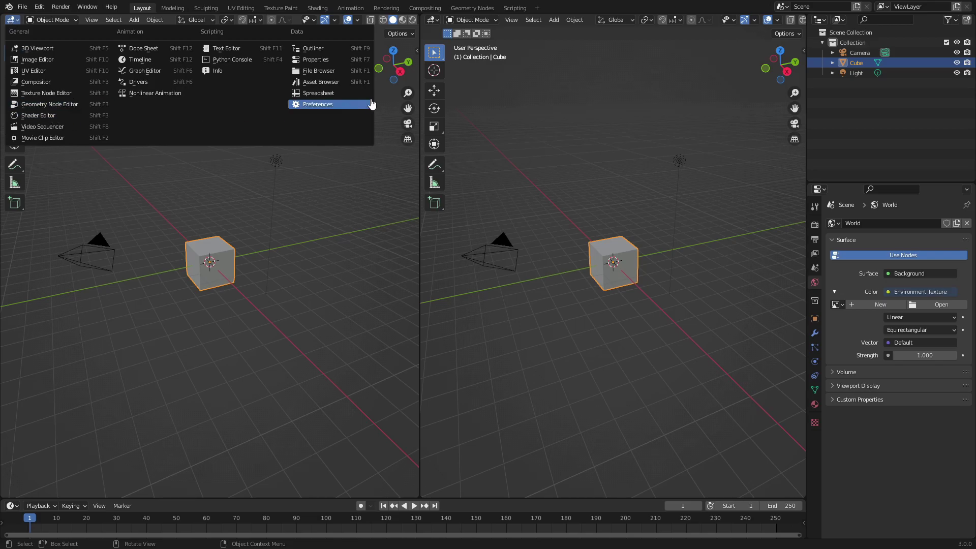
click(10, 20)
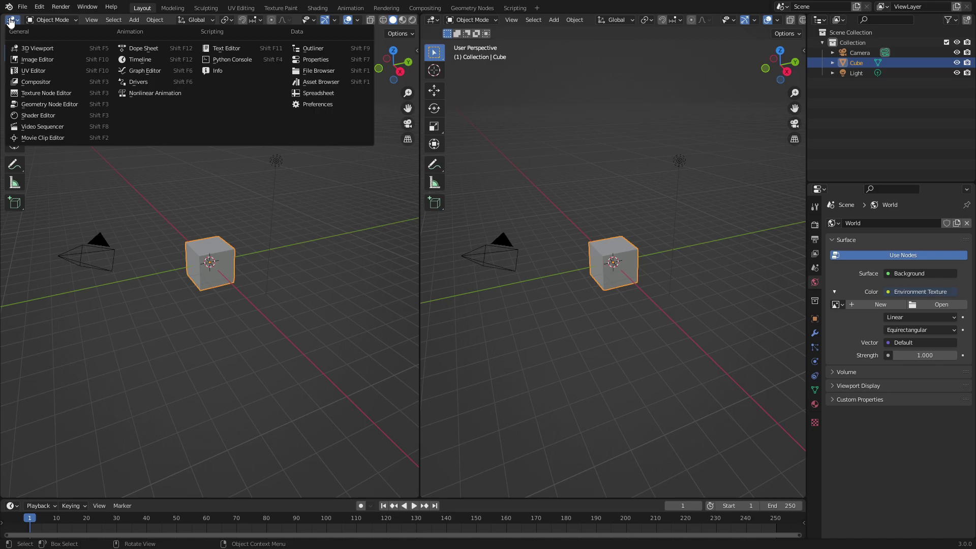
click(68, 115)
drag(305, 213, 710, 233)
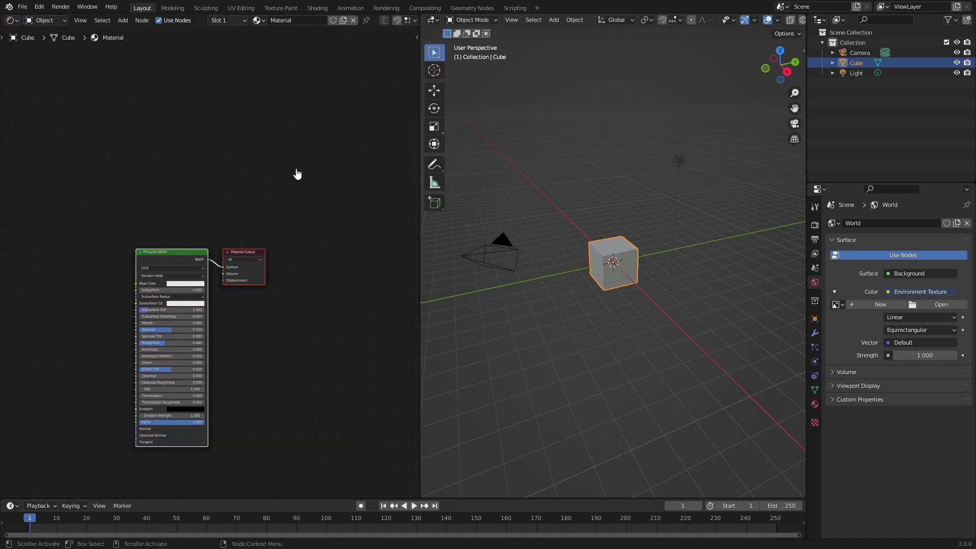
scroll(298, 100, up, 1)
scroll(278, 122, up, 1)
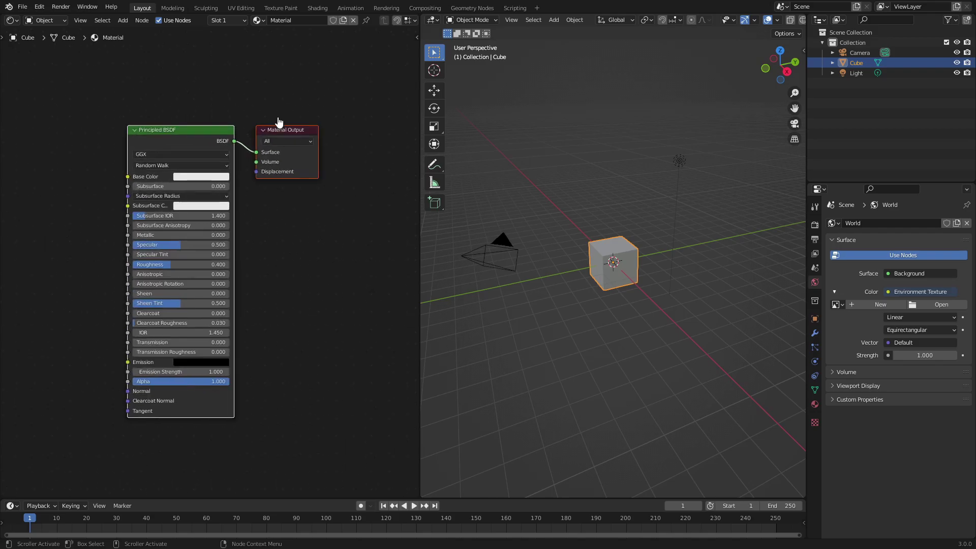
click(41, 20)
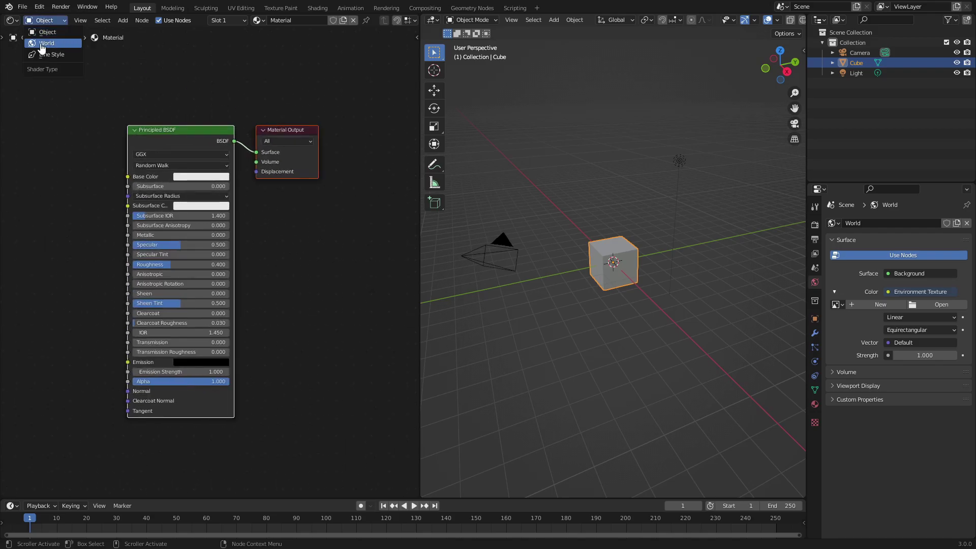
Step: Show the World node tree in the Shader Editor and centre the nodes in view
click(70, 47)
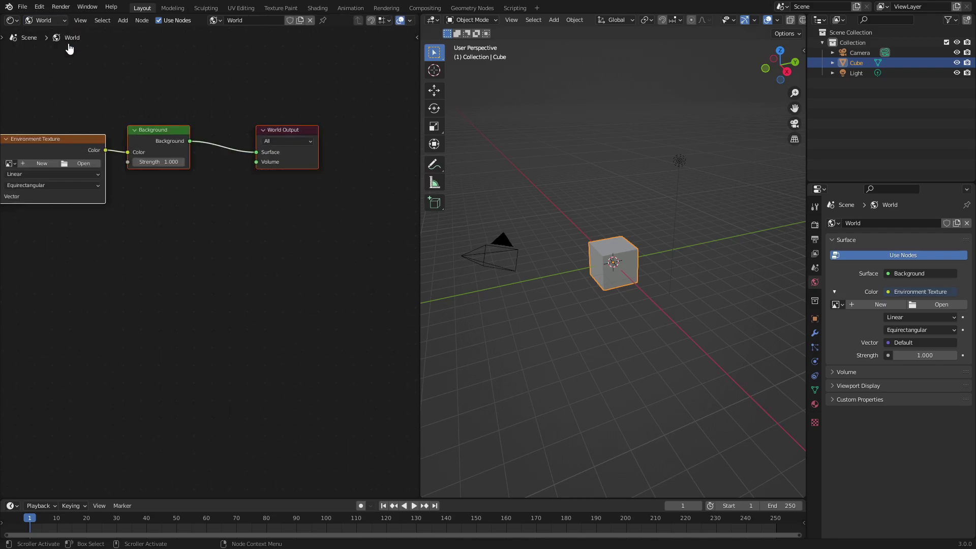
middle_drag(247, 87, 322, 131)
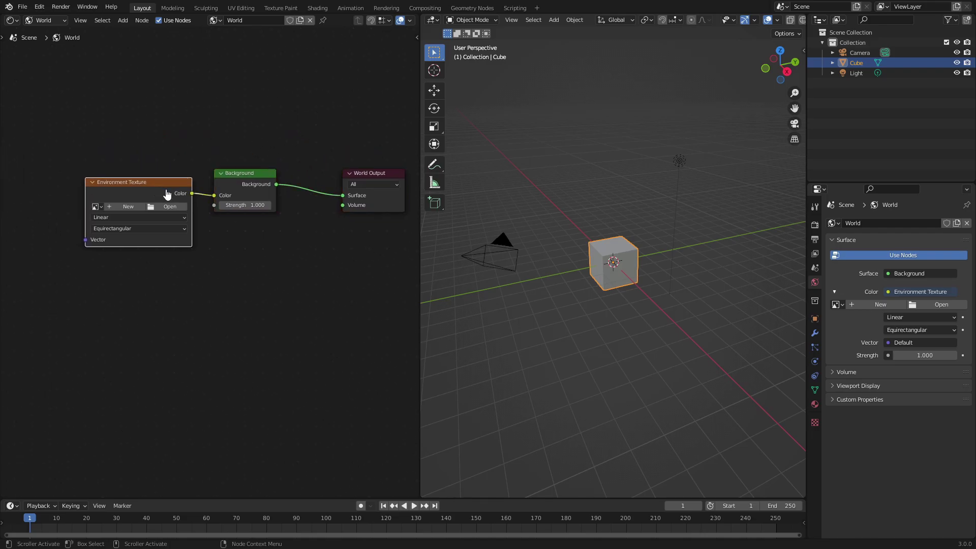
drag(163, 190, 160, 179)
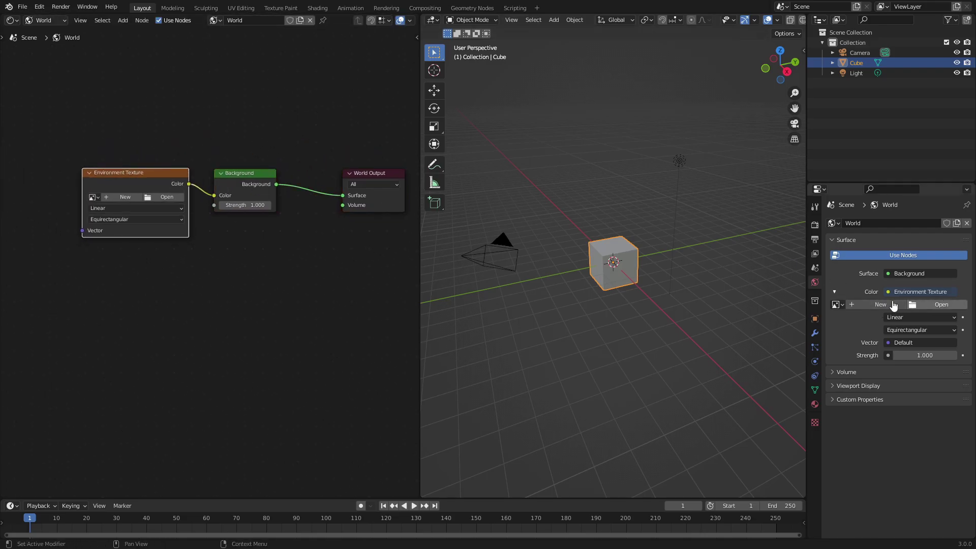
Step: Remove the extra Environment Texture node added by mistake and shift the Background node right
key(shift+a)
text(EV)
key(BackSpace)
text(N)
click(200, 308)
click(241, 270)
key(Delete)
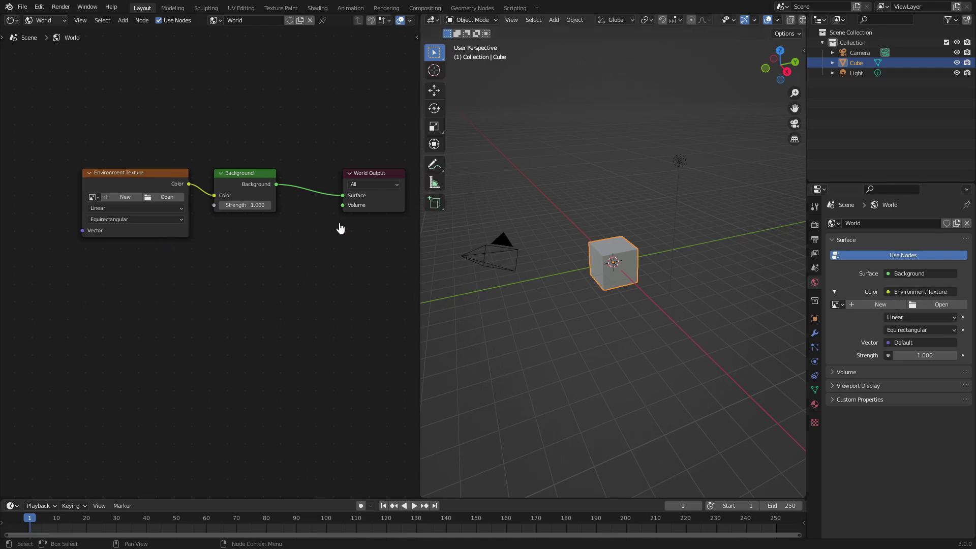
drag(263, 250, 252, 190)
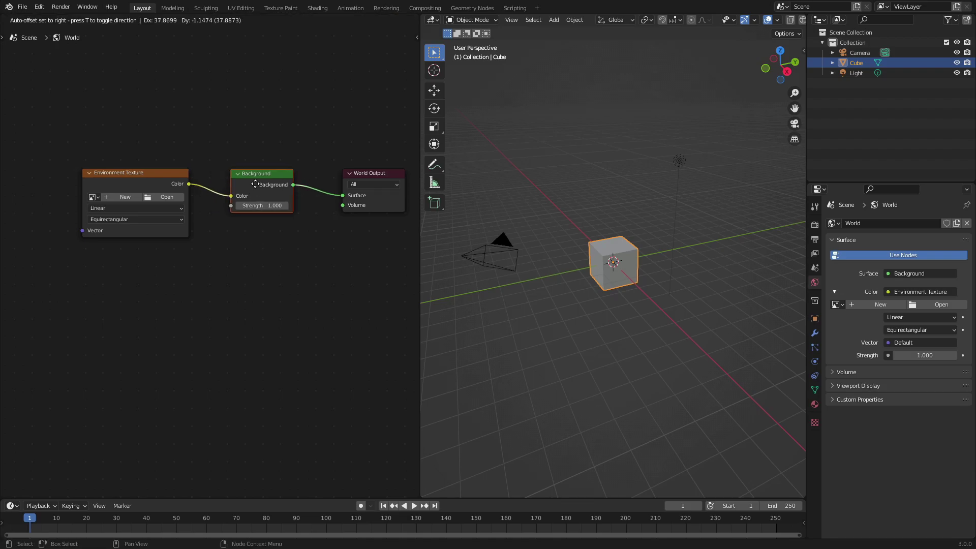
Step: Load interior.exr from 3.0/datafiles/studiolights/world into the Environment Texture node
click(167, 201)
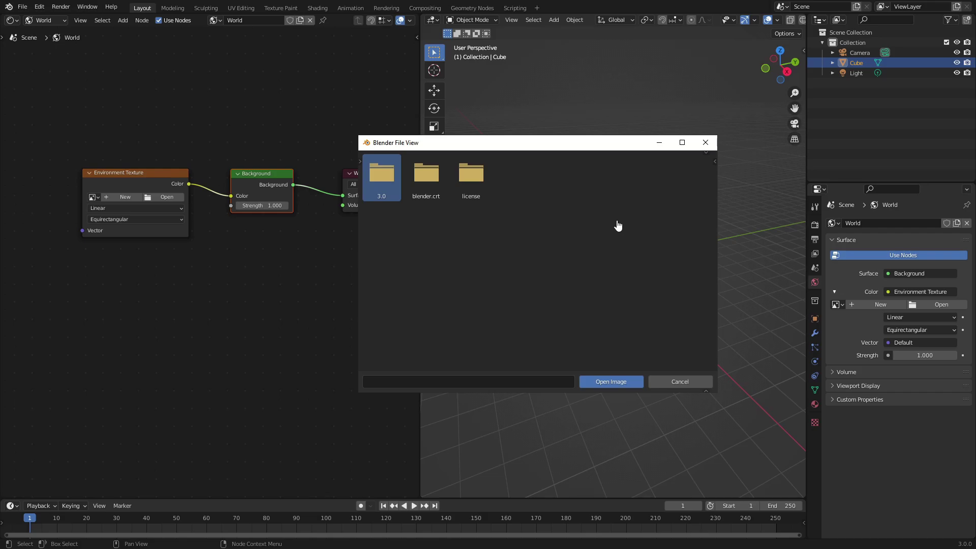
double_click(381, 183)
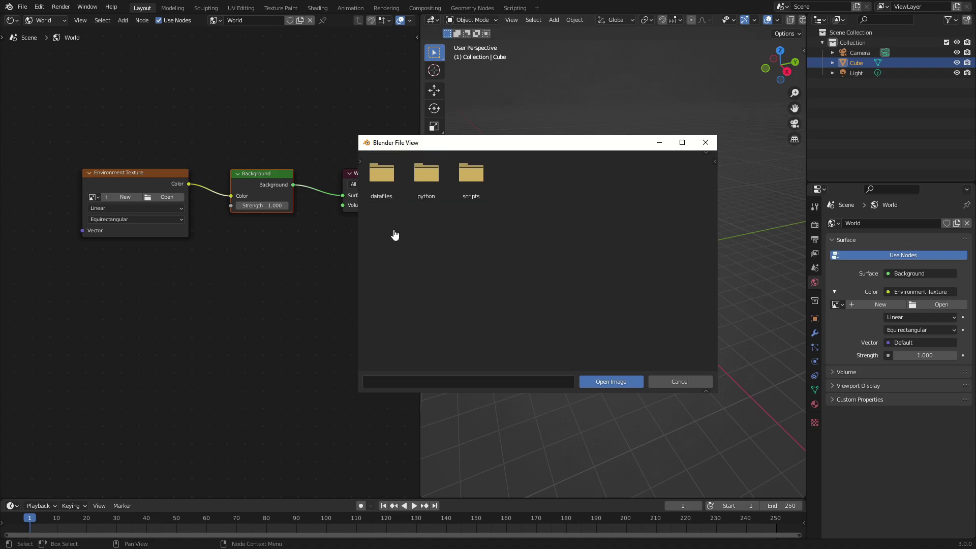
double_click(383, 185)
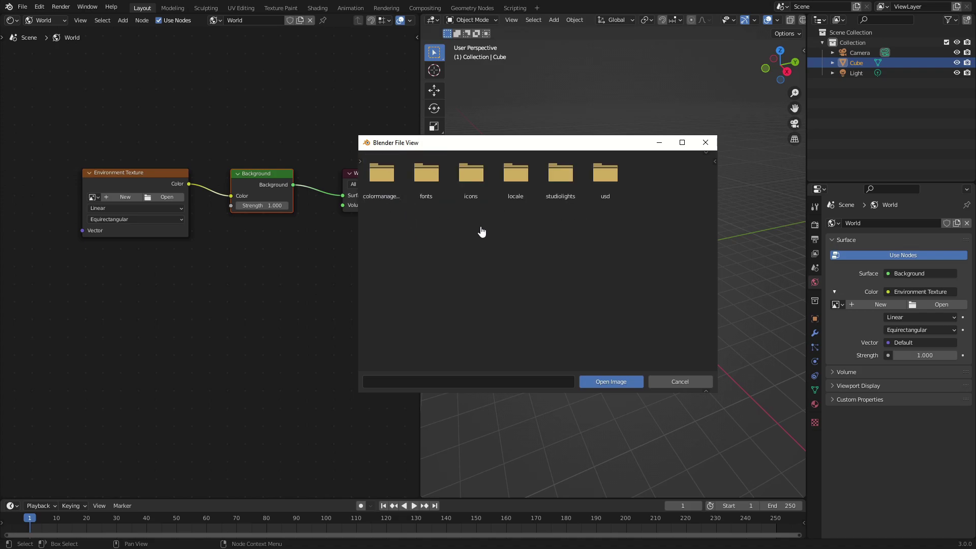
double_click(562, 178)
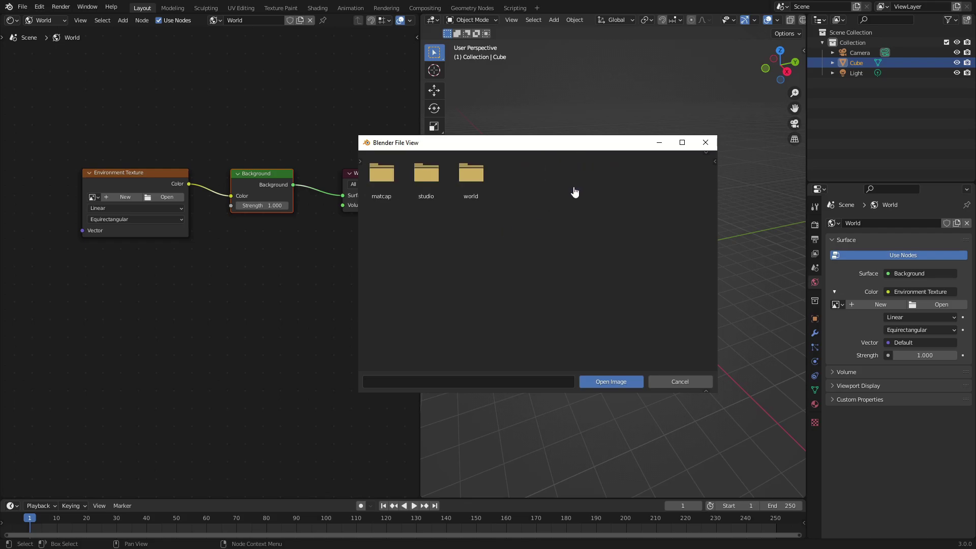
double_click(470, 191)
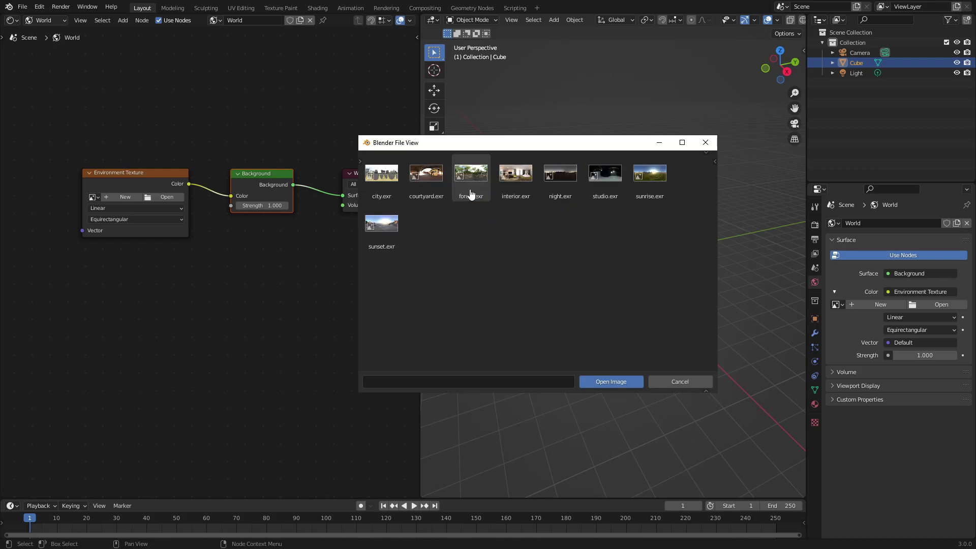
drag(696, 278, 363, 155)
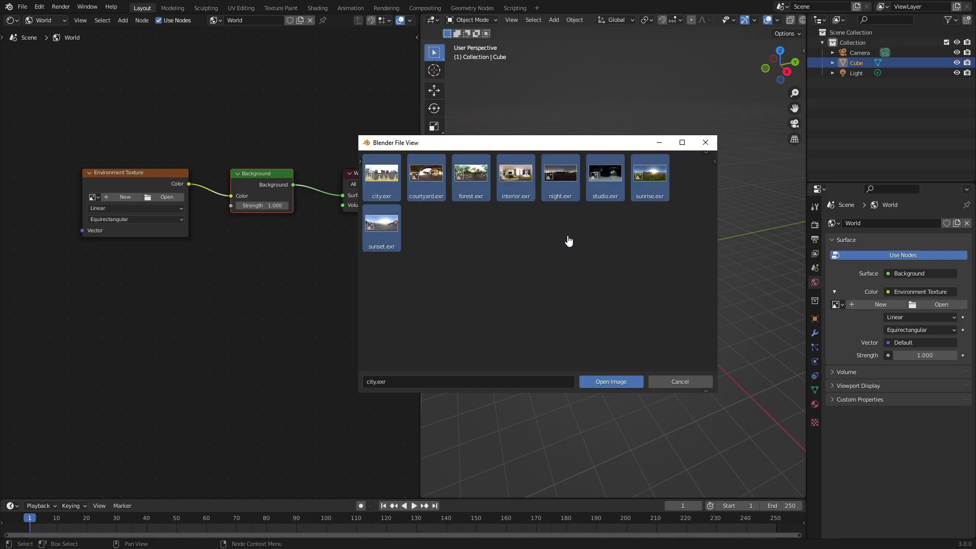
click(602, 240)
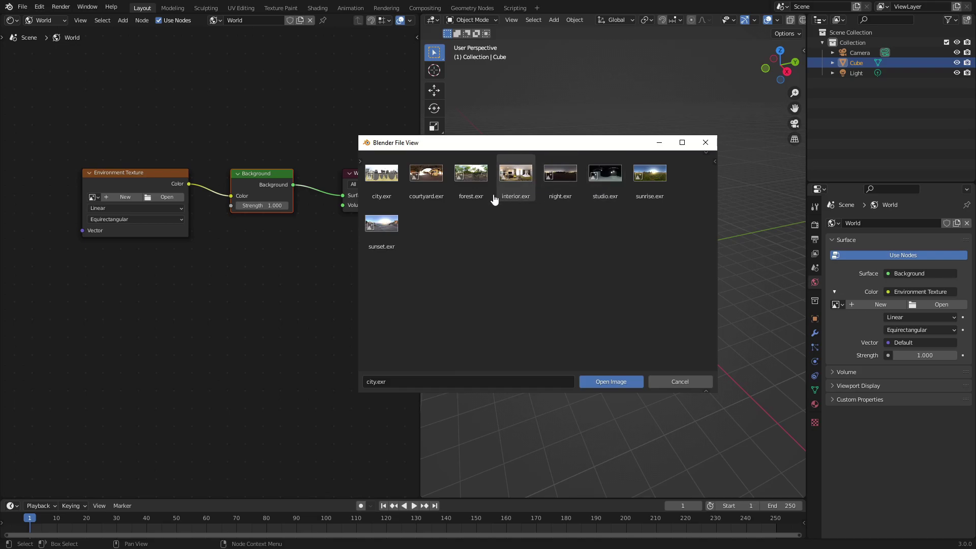
click(520, 182)
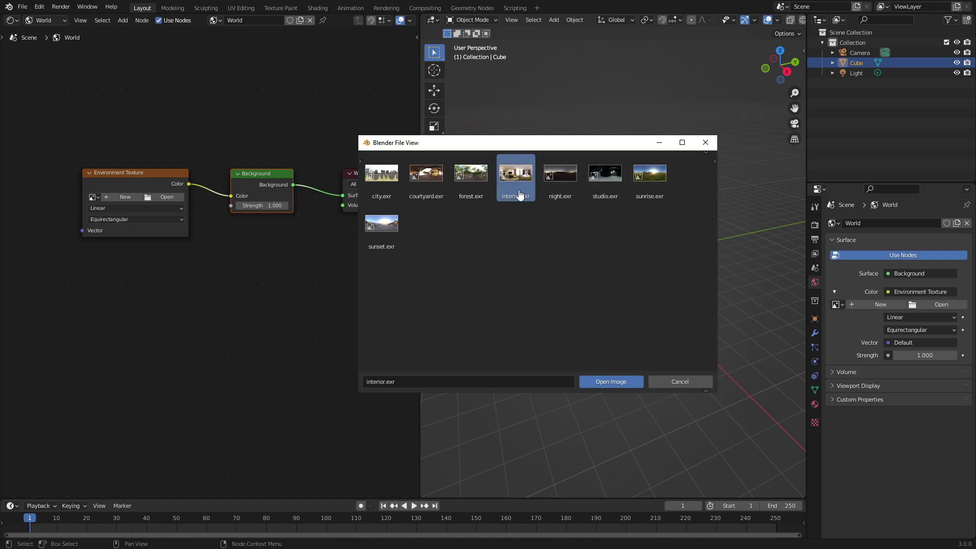
click(611, 382)
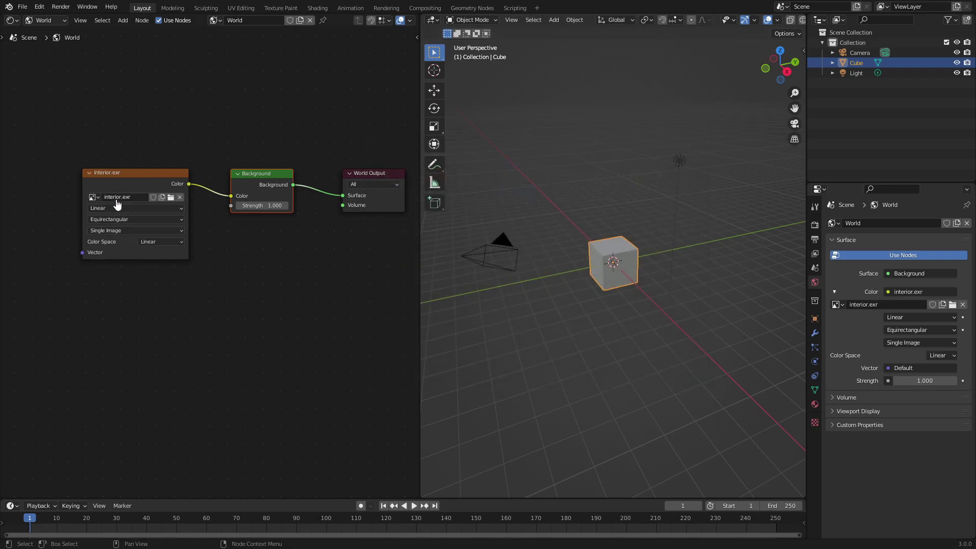
Step: Switch the viewport to Material Preview shading
scroll(704, 23, down, 2)
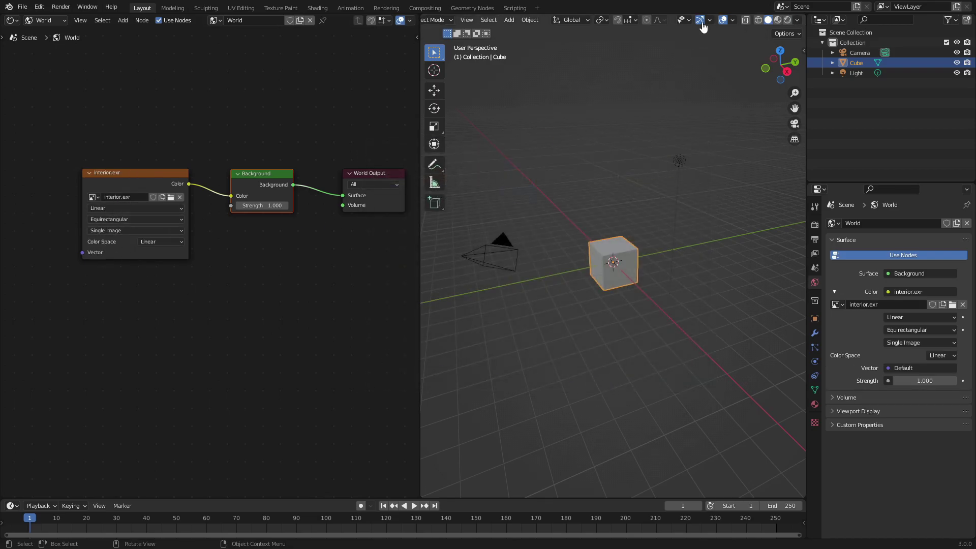
click(778, 20)
middle_drag(678, 172, 686, 148)
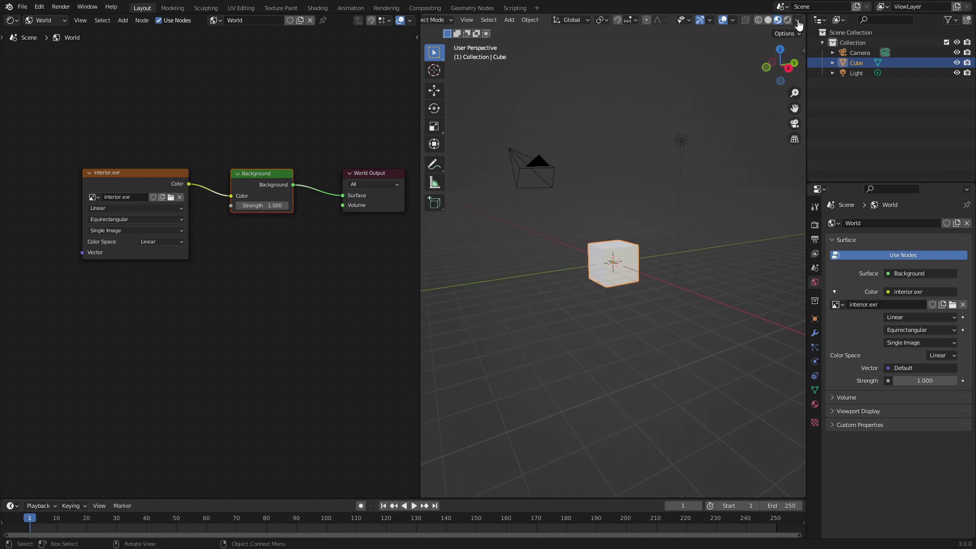
Step: Light Material Preview with the fourth studio HDRI, then enable Scene World to show interior.exr
click(797, 20)
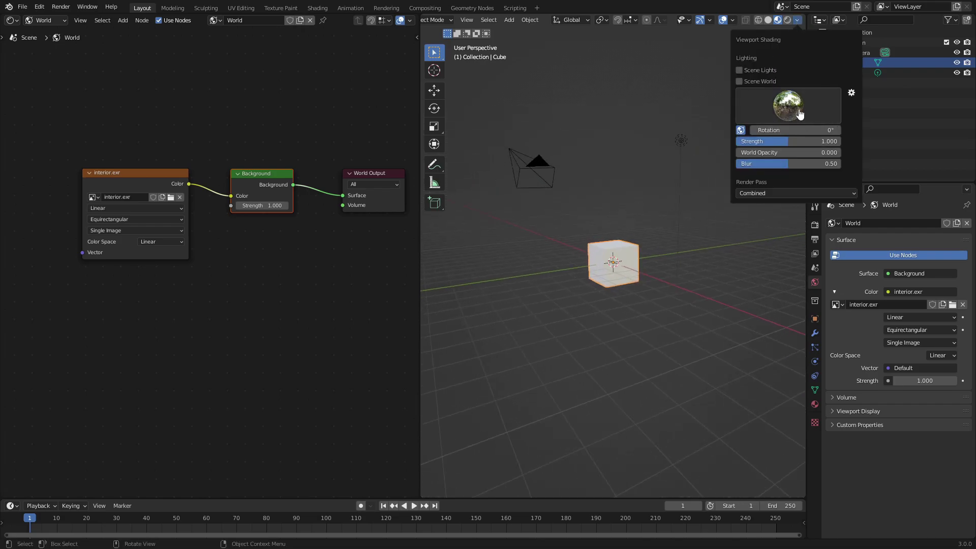
click(779, 104)
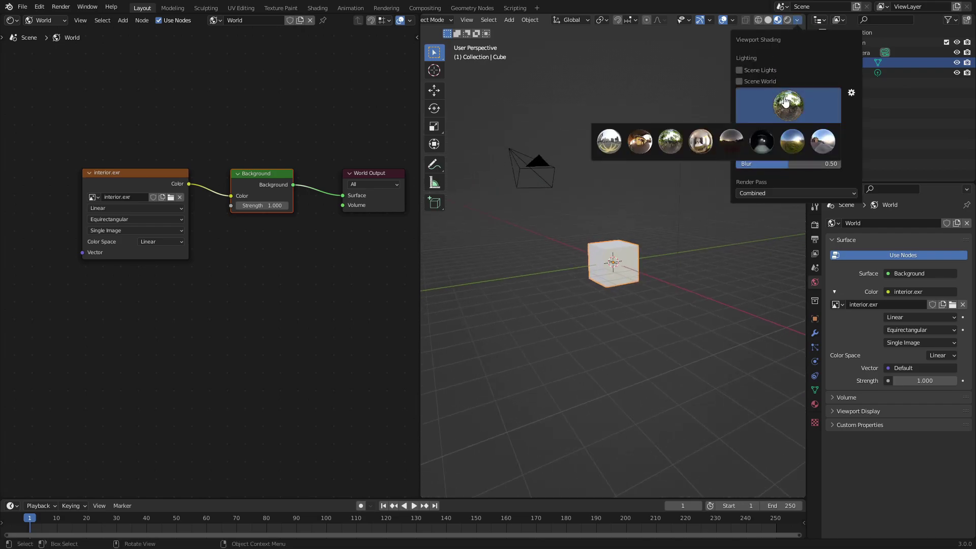
click(702, 139)
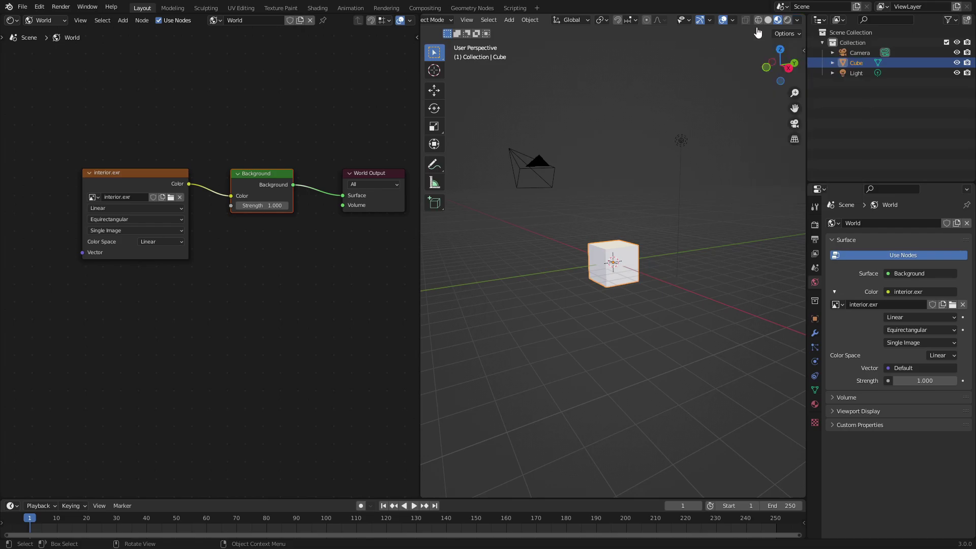
click(797, 20)
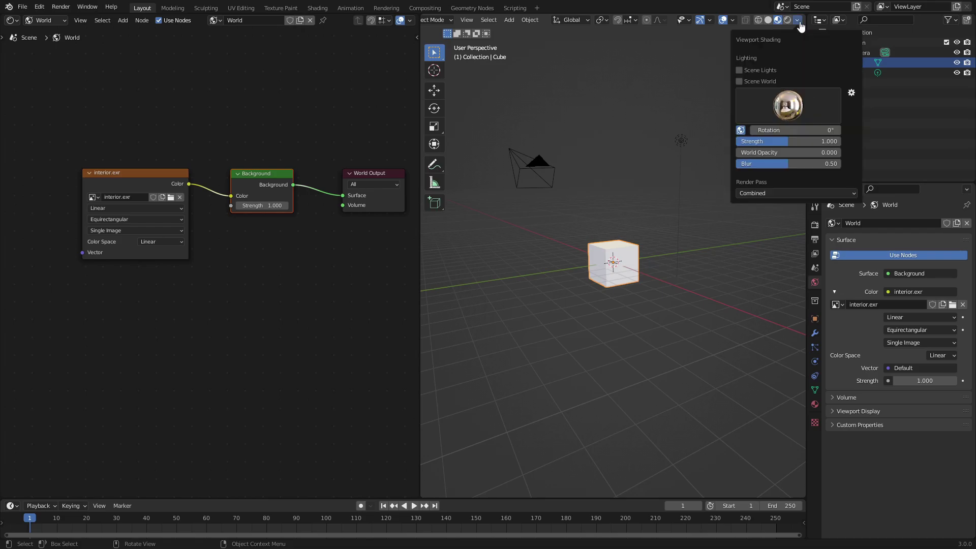
click(770, 82)
click(797, 20)
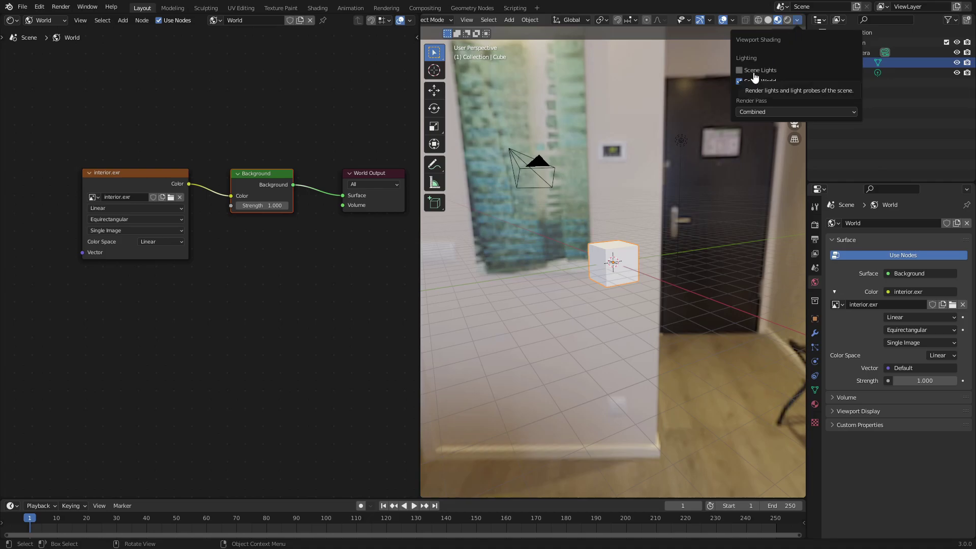
Step: Orbit the view from the door toward the desk and office chair in the room
mouse_move(752, 244)
middle_down()
mouse_move(661, 253)
mouse_move(749, 285)
mouse_move(484, 307)
mouse_move(590, 257)
mouse_move(581, 254)
mouse_move(727, 268)
mouse_move(488, 276)
mouse_move(660, 244)
mouse_move(732, 181)
mouse_move(749, 200)
mouse_move(636, 255)
mouse_move(585, 223)
mouse_move(555, 273)
mouse_move(647, 244)
mouse_move(584, 161)
mouse_move(615, 186)
mouse_move(635, 239)
mouse_move(671, 272)
middle_up()
middle_drag(629, 247, 681, 265)
Step: Replace the cube with a UV sphere carrying a Subdivision Surface modifier
click(816, 406)
key(Delete)
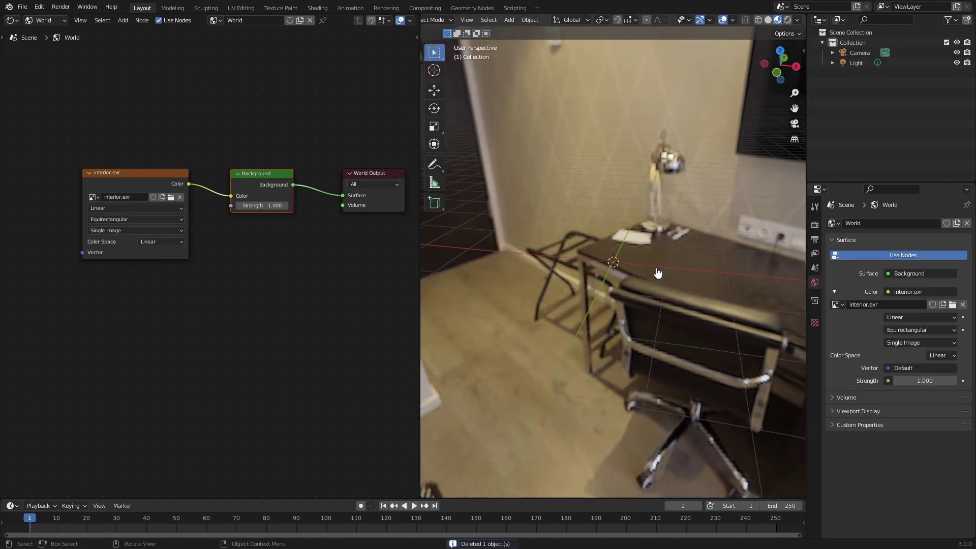
key(shift+a)
mouse_move(610, 256)
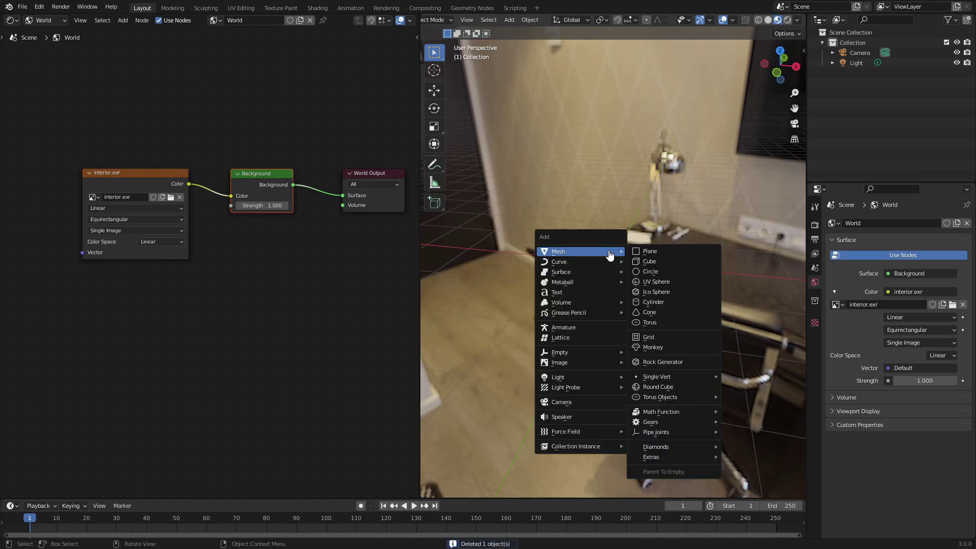
click(675, 283)
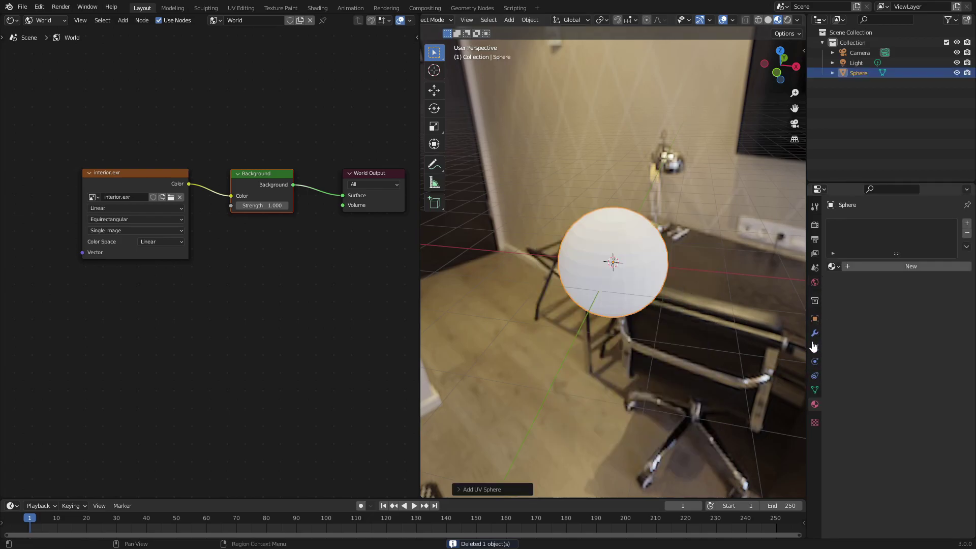
click(815, 333)
click(859, 224)
click(801, 407)
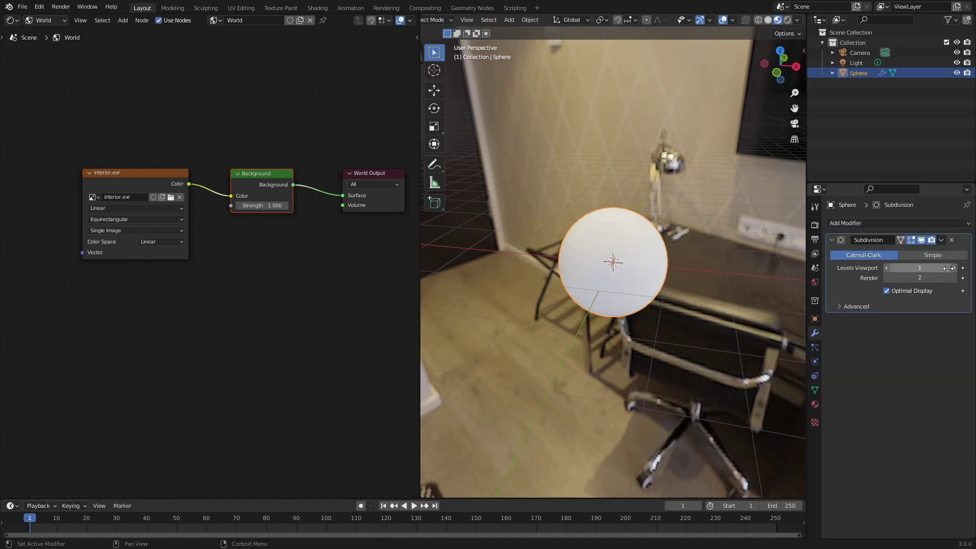
Step: Give the sphere a new material with Specular 1, Roughness 0 and black base colour
click(815, 405)
click(842, 267)
drag(918, 483, 958, 483)
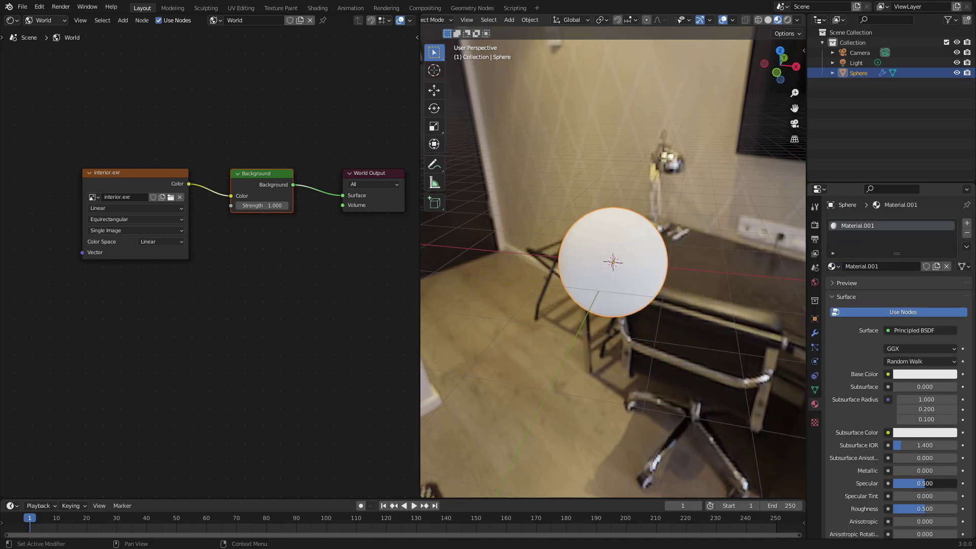
drag(917, 509, 894, 508)
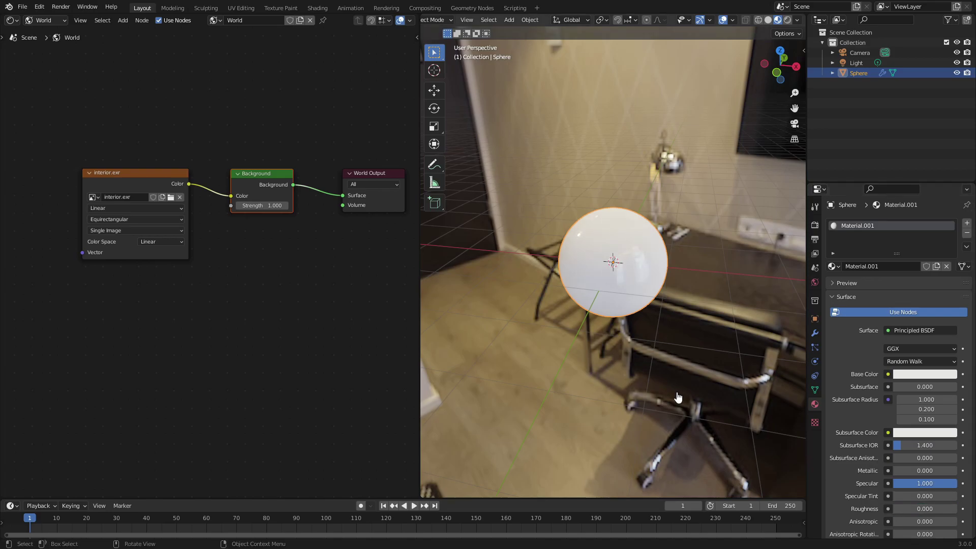
scroll(633, 401, up, 5)
click(926, 374)
drag(949, 272, 948, 305)
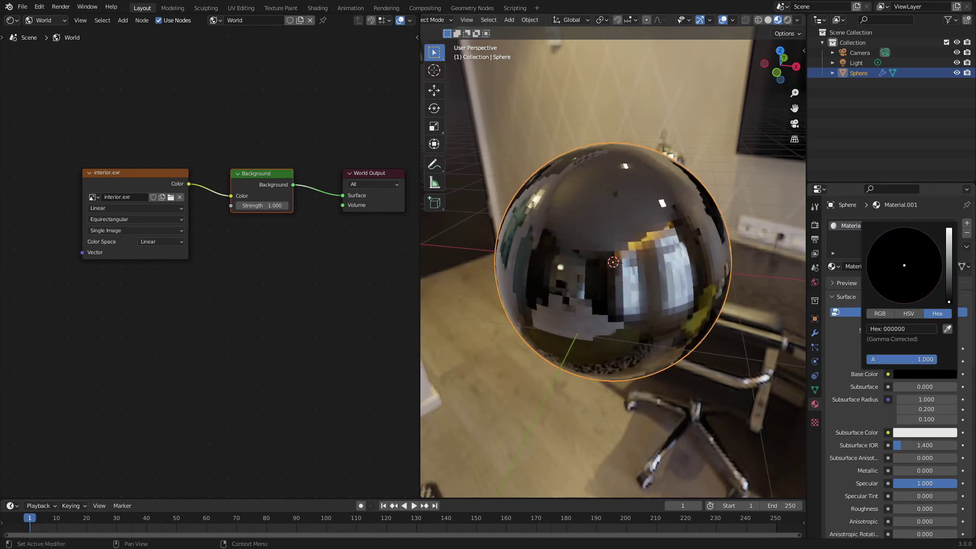
scroll(506, 75, down, 3)
Step: Shade the sphere smooth and orbit around it to see the reflections
click(530, 20)
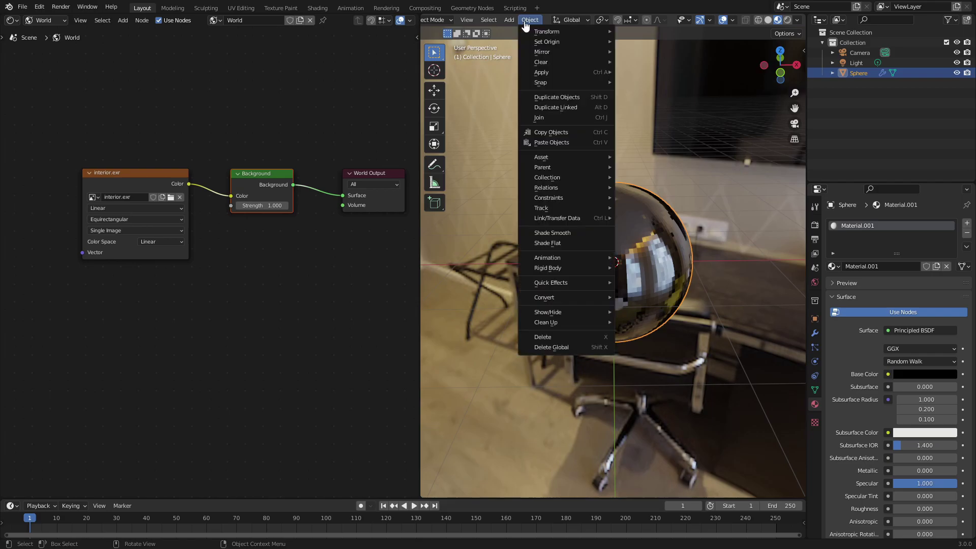
click(567, 238)
scroll(567, 238, up, 3)
middle_drag(661, 285, 520, 338)
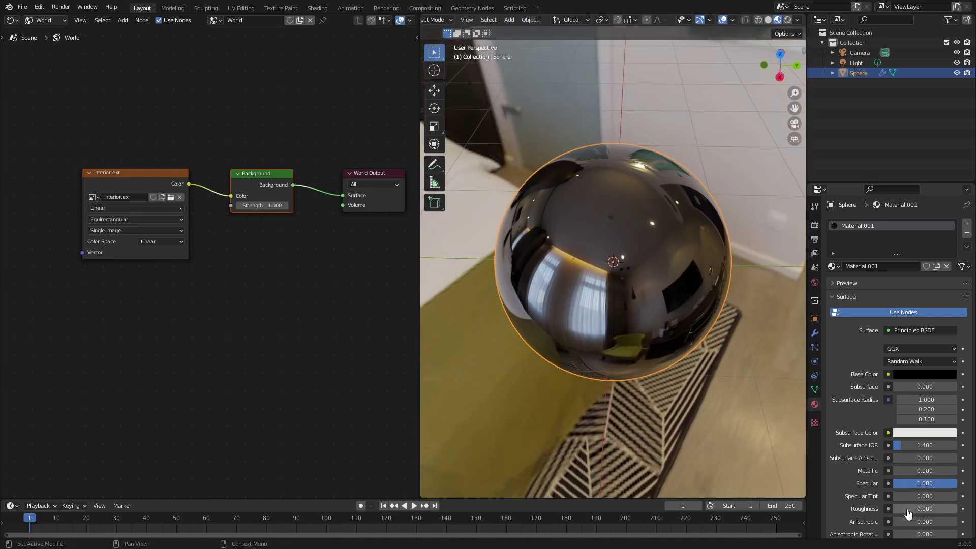
Step: Set Roughness to 0.283 and orbit around the sphere toward the curtains and chair
drag(915, 509, 938, 508)
mouse_move(509, 330)
middle_down()
mouse_move(438, 333)
mouse_move(573, 324)
mouse_move(587, 346)
mouse_move(743, 315)
mouse_move(637, 316)
mouse_move(602, 277)
mouse_move(679, 196)
mouse_move(595, 216)
middle_up()
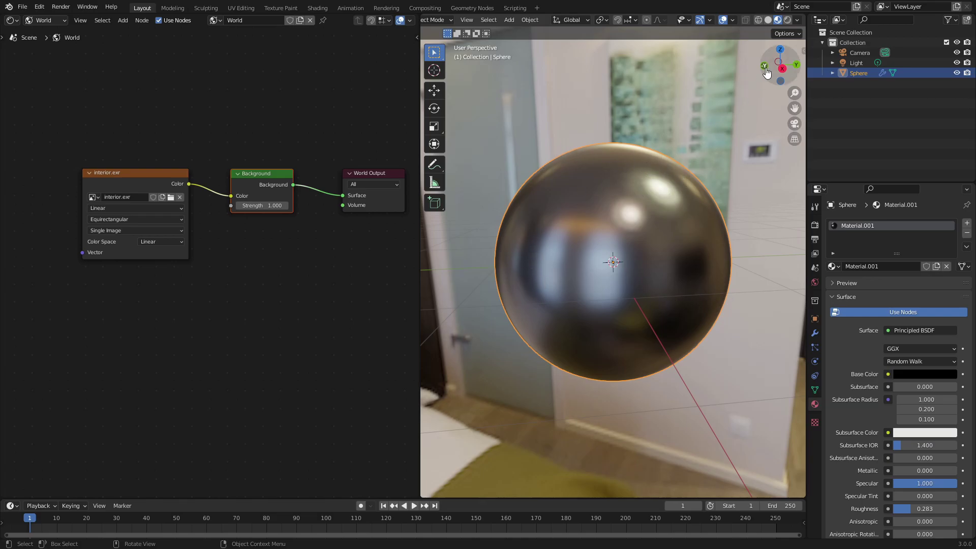
Step: Switch to Rendered shading, enable Bloom, and cut the interior.exr link to Background
click(787, 20)
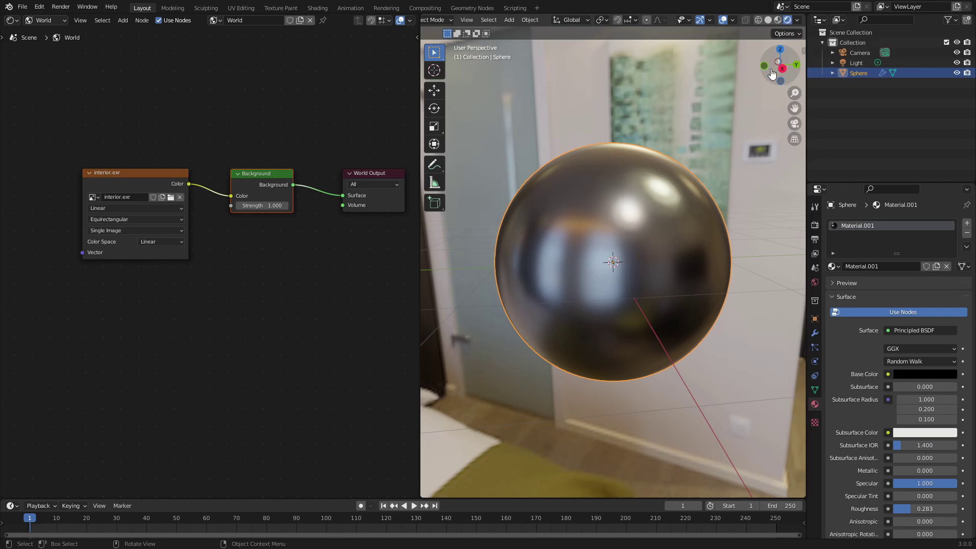
middle_drag(765, 229, 727, 228)
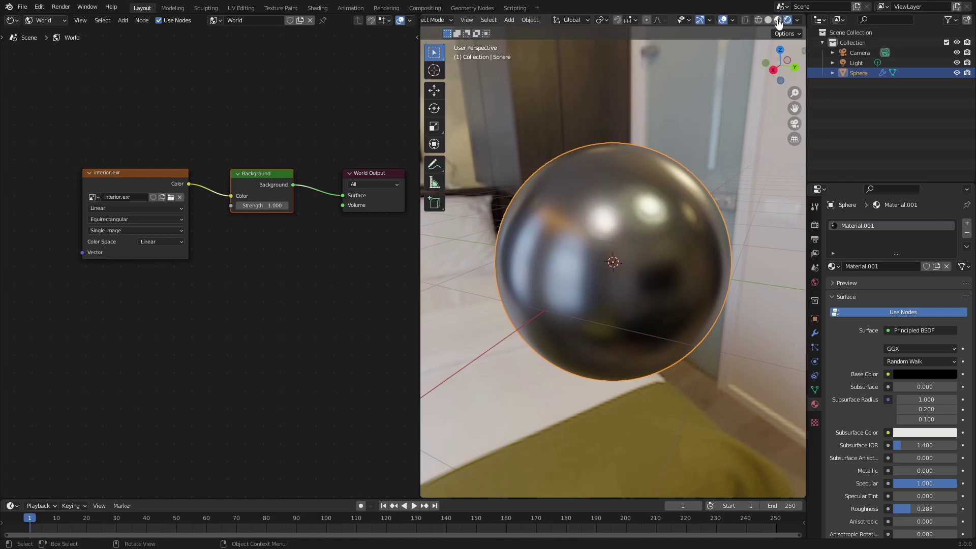
click(787, 20)
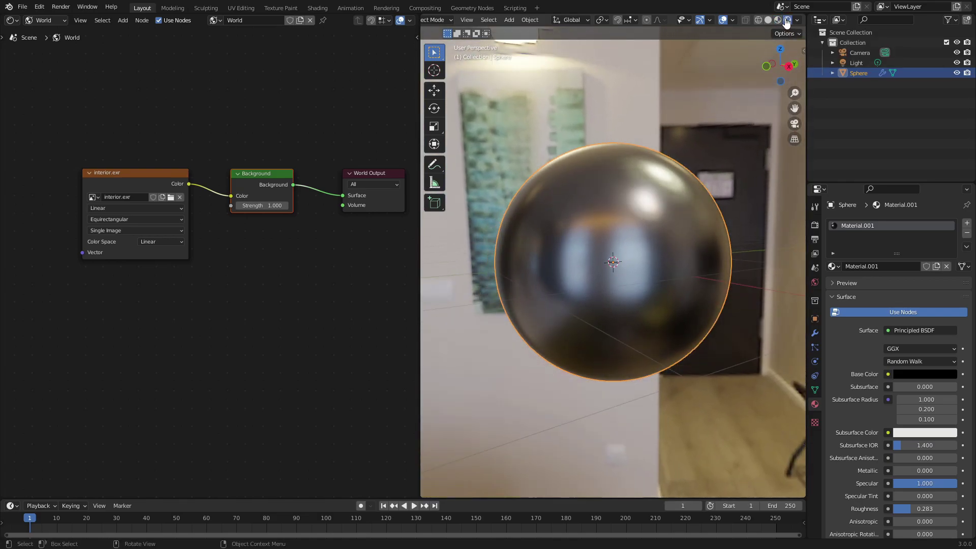
click(815, 225)
click(839, 309)
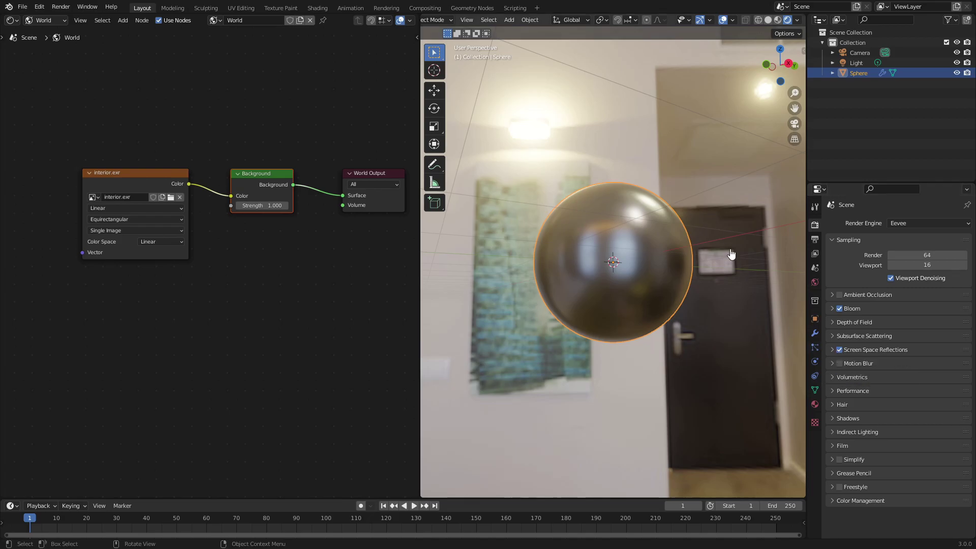
middle_drag(722, 232, 505, 223)
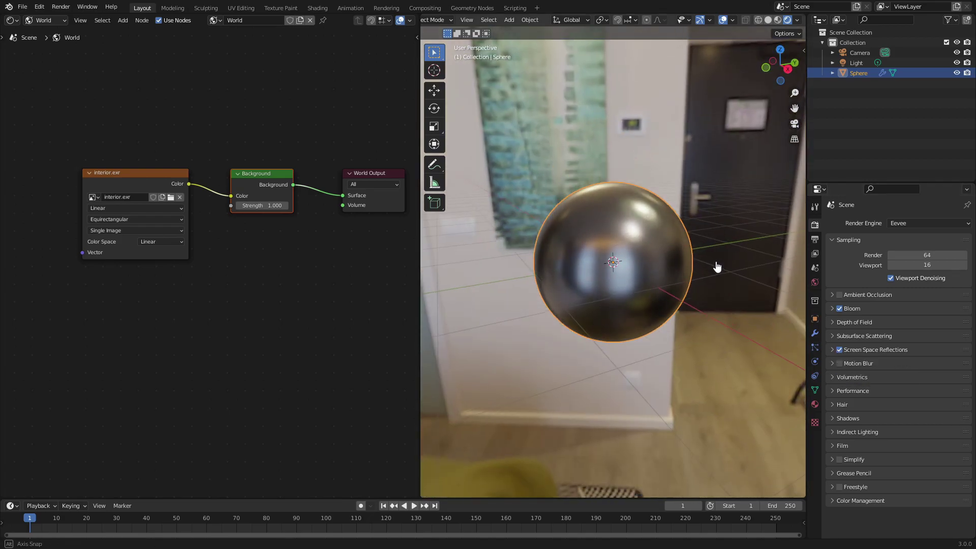
drag(231, 195, 235, 224)
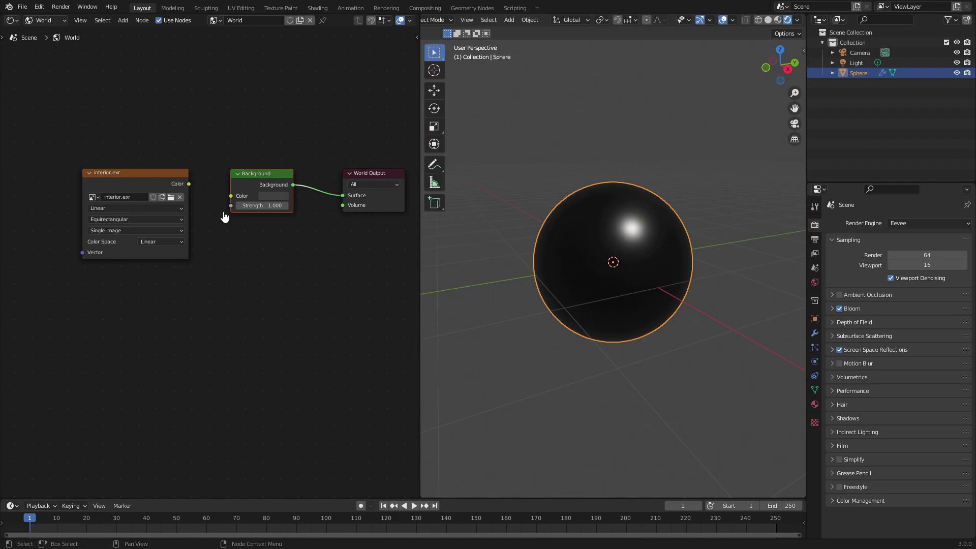
Step: Back in Material Preview, toggle Scene World lighting, ending on the studio HDRI, and orbit
click(778, 21)
click(797, 20)
click(765, 82)
click(767, 83)
click(757, 82)
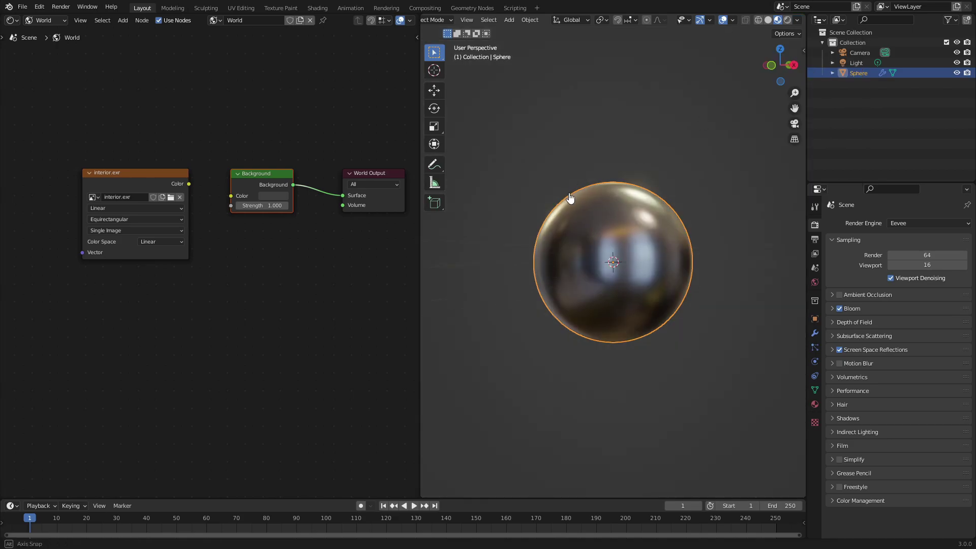
scroll(661, 229, up, 3)
mouse_move(661, 229)
middle_down()
mouse_move(697, 195)
mouse_move(757, 102)
middle_up()
Step: Switch to Rendered, reconnect interior.exr Color to Background Color, and hide the overlays
click(787, 20)
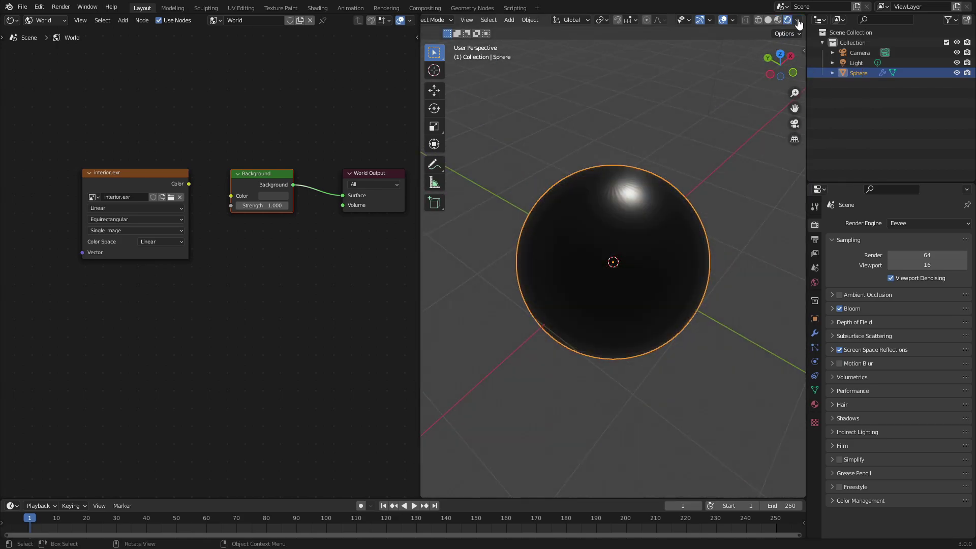
click(798, 23)
mouse_move(189, 183)
mouse_down()
mouse_move(203, 159)
mouse_move(231, 196)
mouse_up()
middle_drag(635, 163, 687, 41)
click(723, 21)
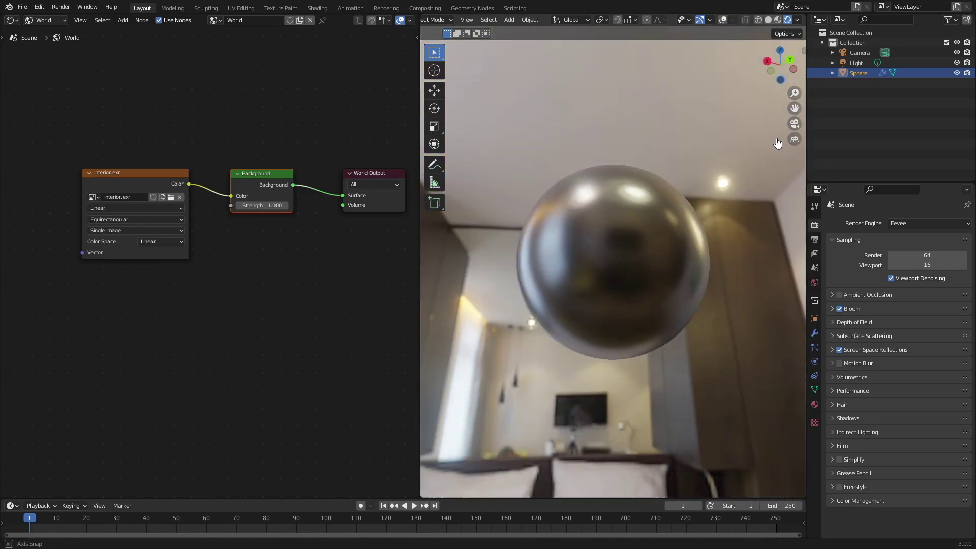